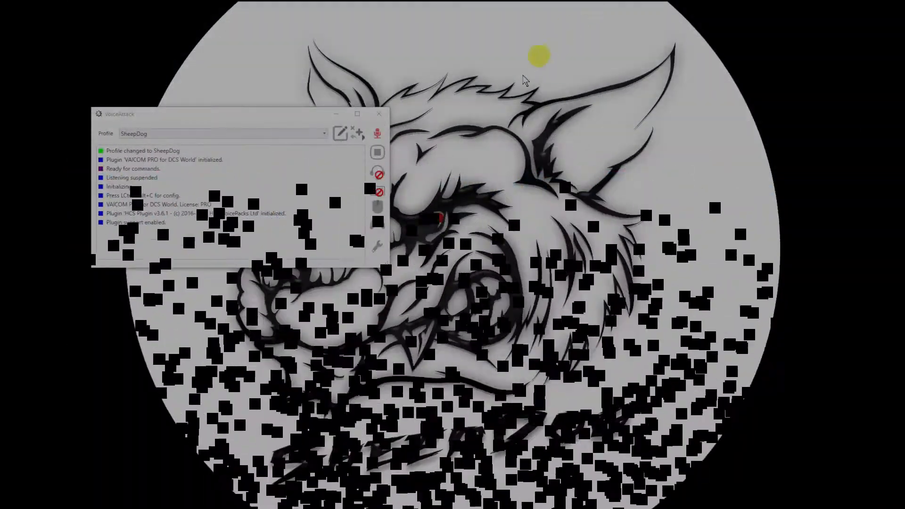
click(289, 224)
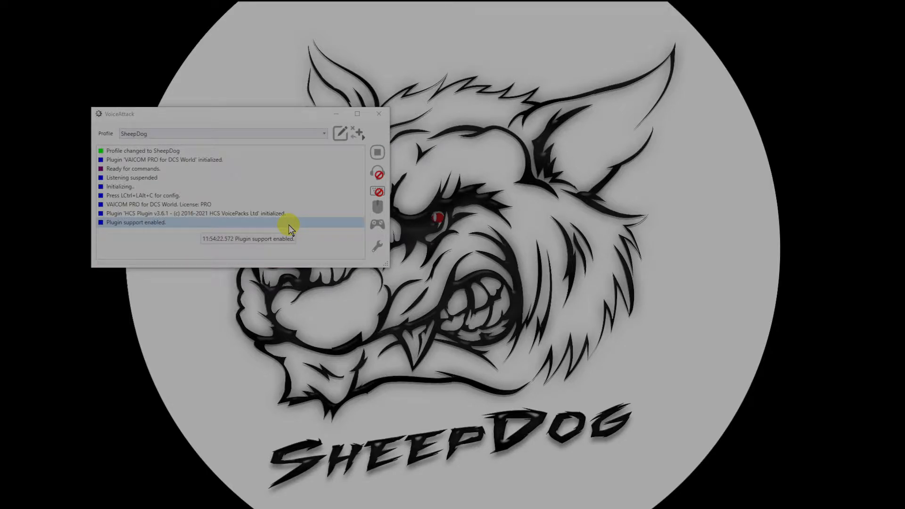
click(352, 136)
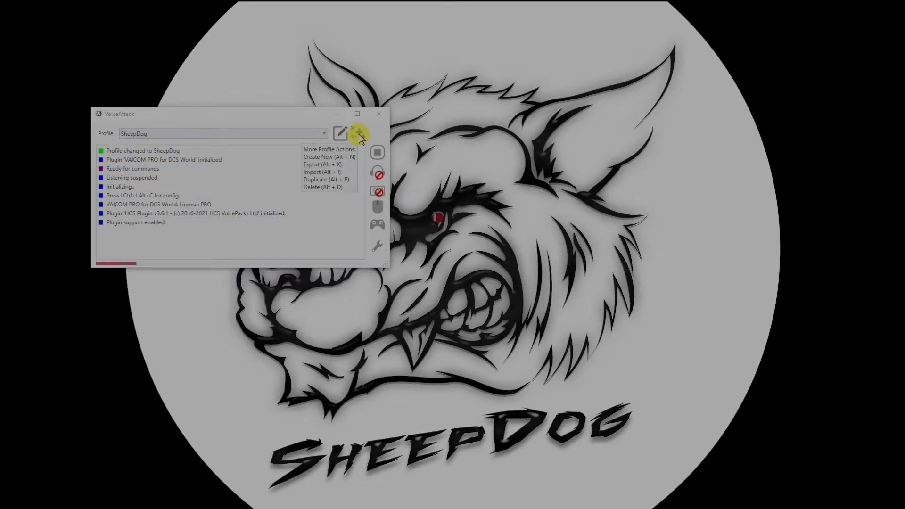
click(358, 134)
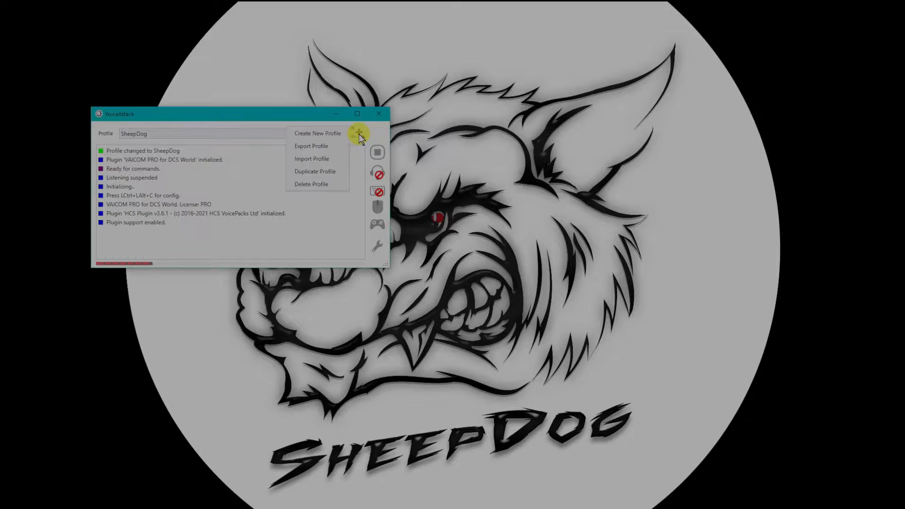
click(308, 133)
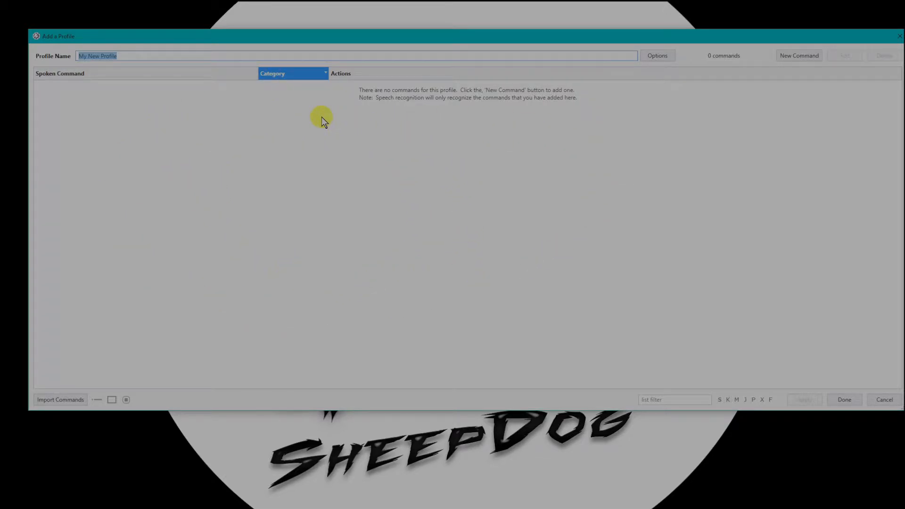
click(897, 37)
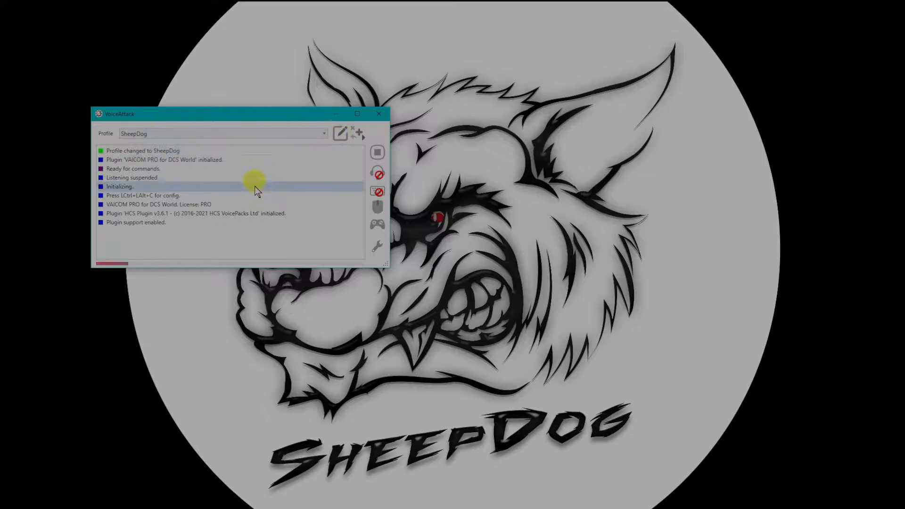
Open the SheepDog profile for editing and start a new command with the description "Right MFD"
click(361, 133)
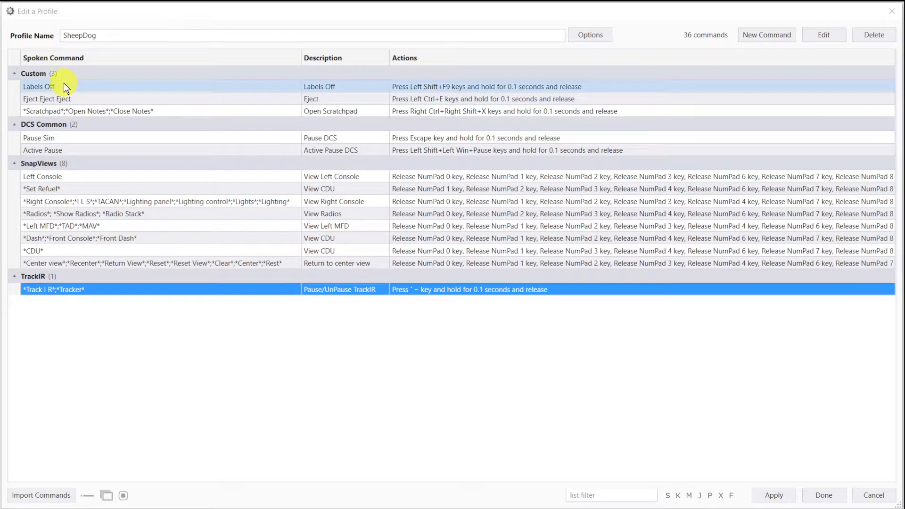
click(772, 35)
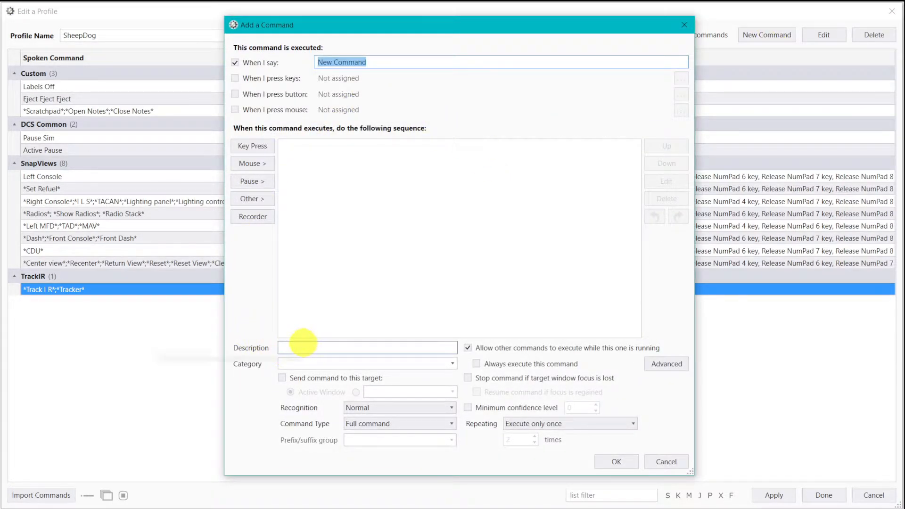
click(299, 347)
text(Right MFD)
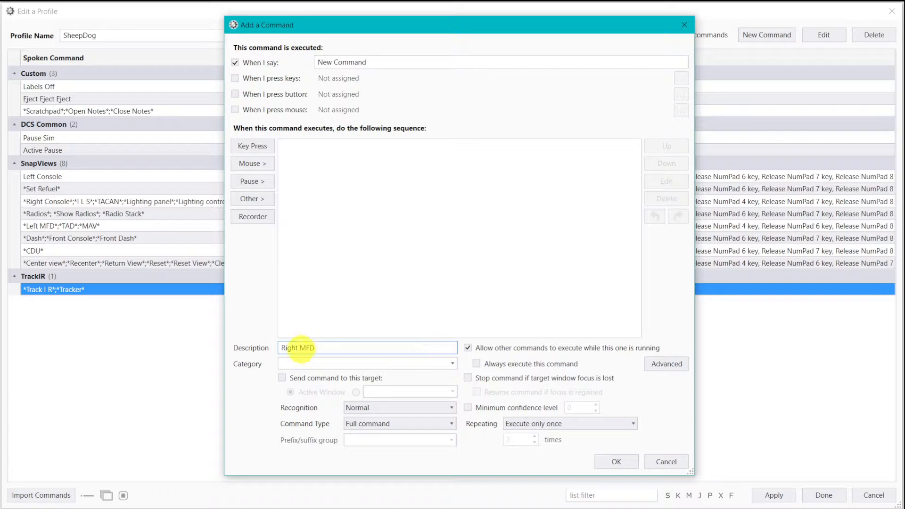
Set the new command's category to SnapViews and its spoken phrases to "*right m f d*;*NAV*;*T G P*"
click(428, 363)
click(453, 364)
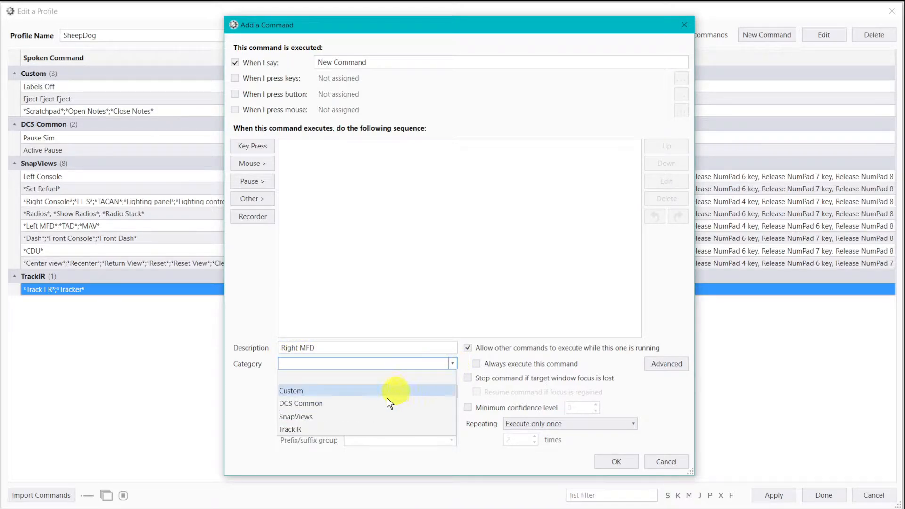
click(348, 417)
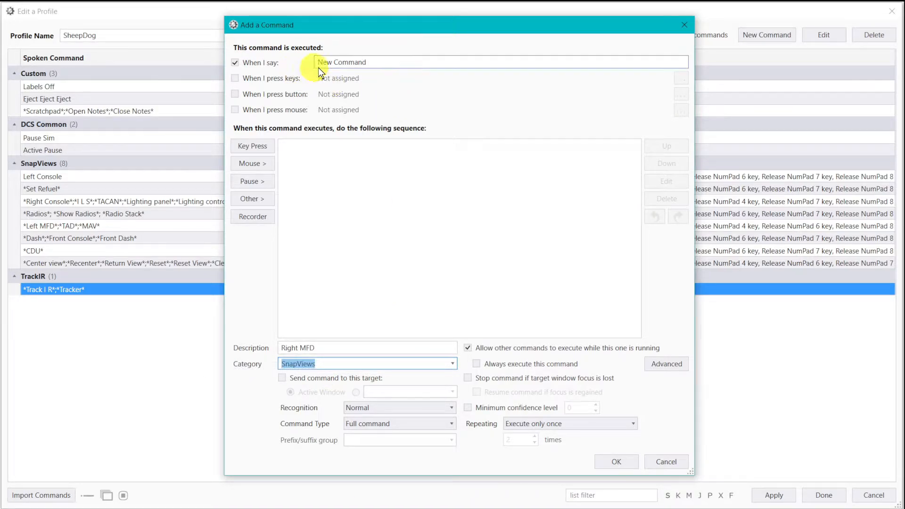
drag(439, 62, 333, 62)
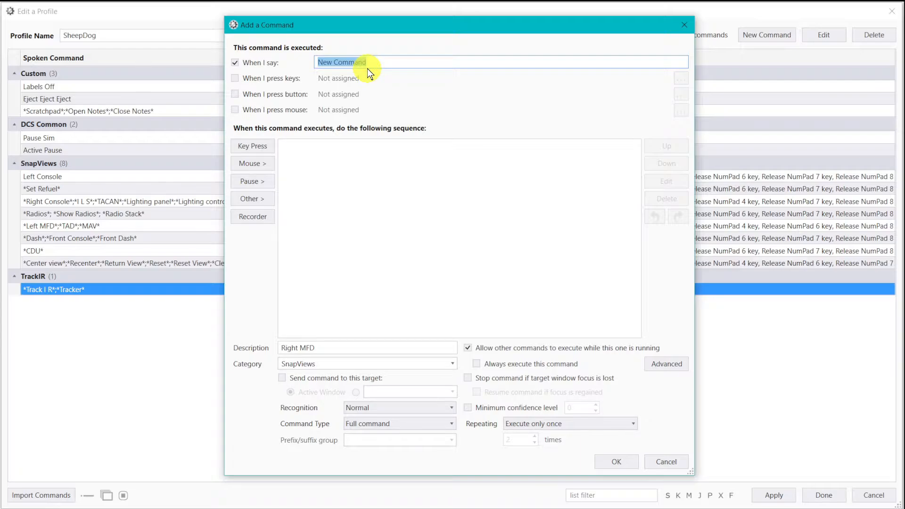
text(*right m f d*;*NAV*;*T G P*")
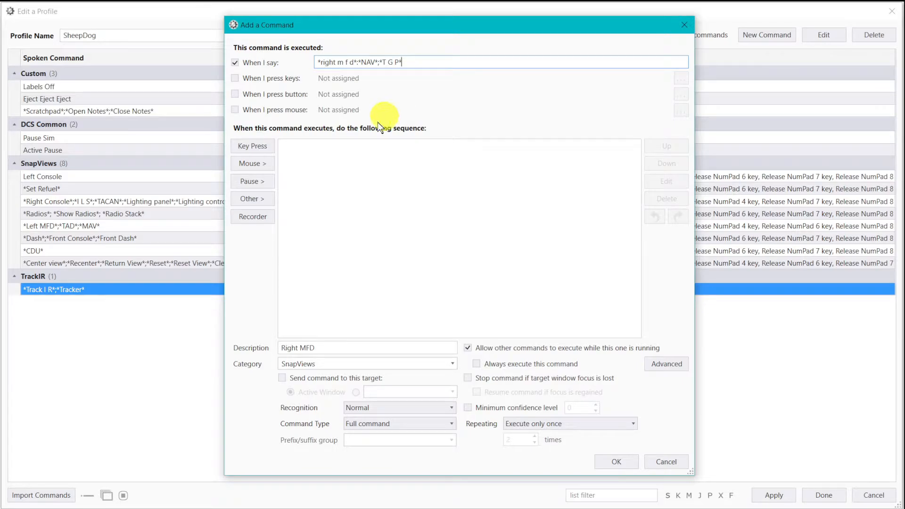
Add a keypress action that presses down NumPad 9 without releasing it
click(253, 148)
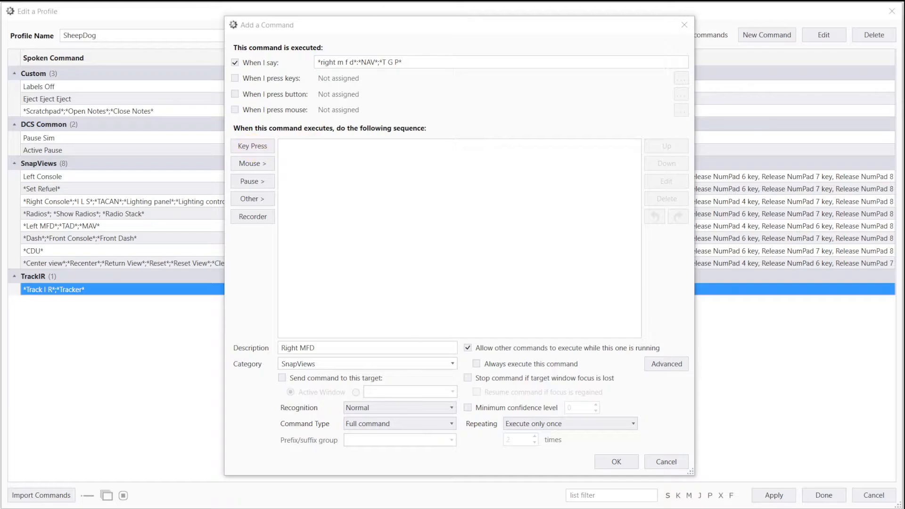
drag(493, 93, 489, 104)
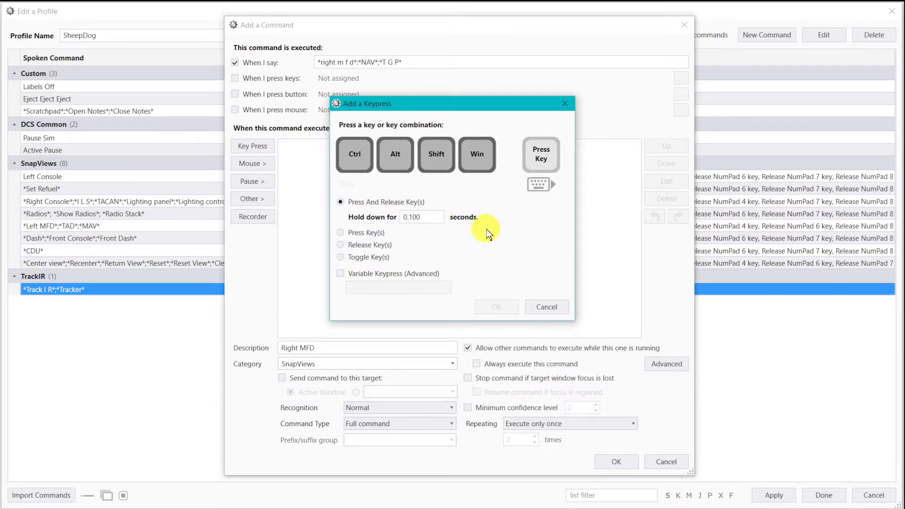
click(342, 233)
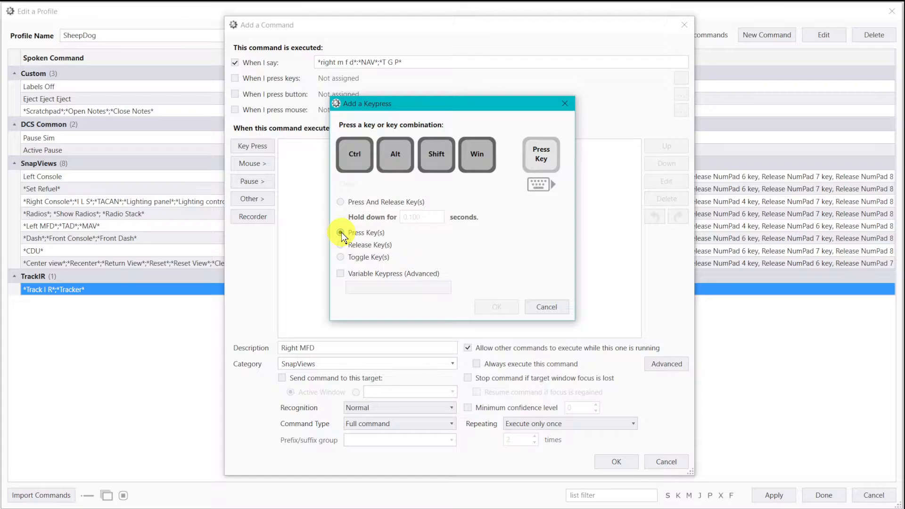
key(KP_9)
click(491, 309)
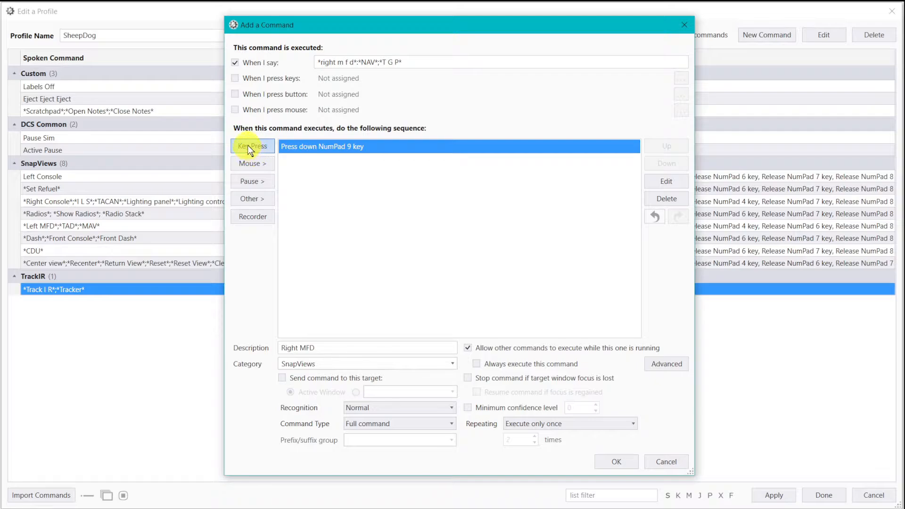
Add a second keypress action to the sequence that releases NumPad 0
click(260, 145)
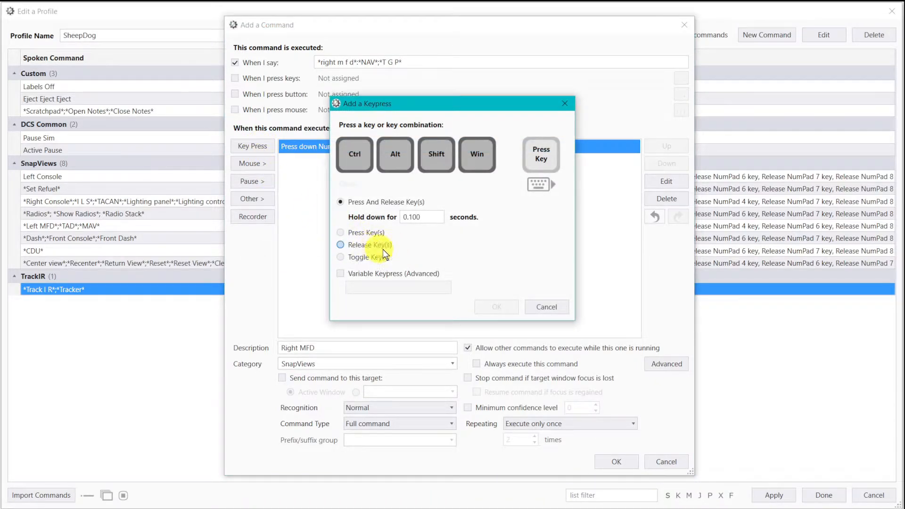
click(341, 244)
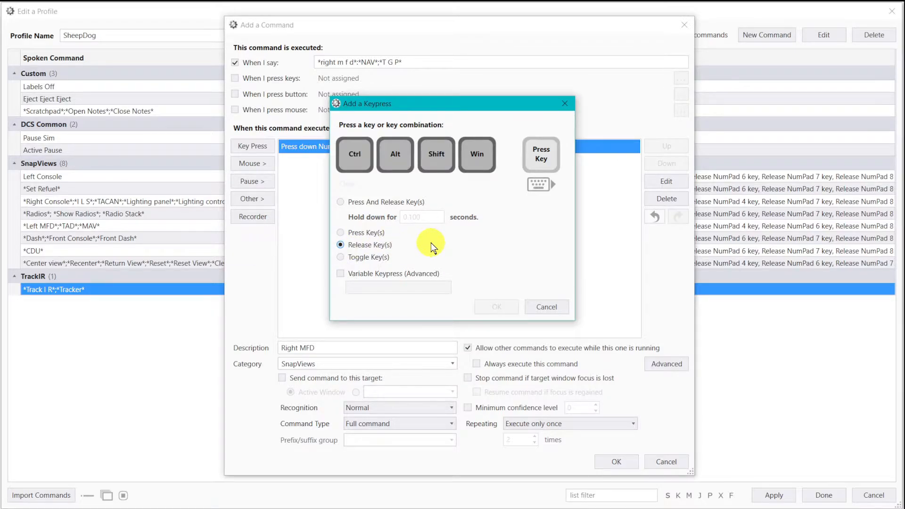
key(KP_0)
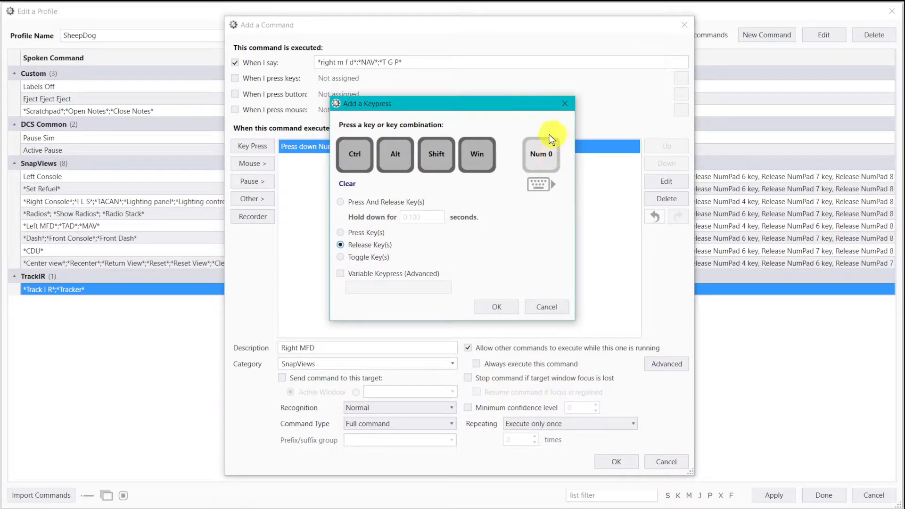
click(495, 308)
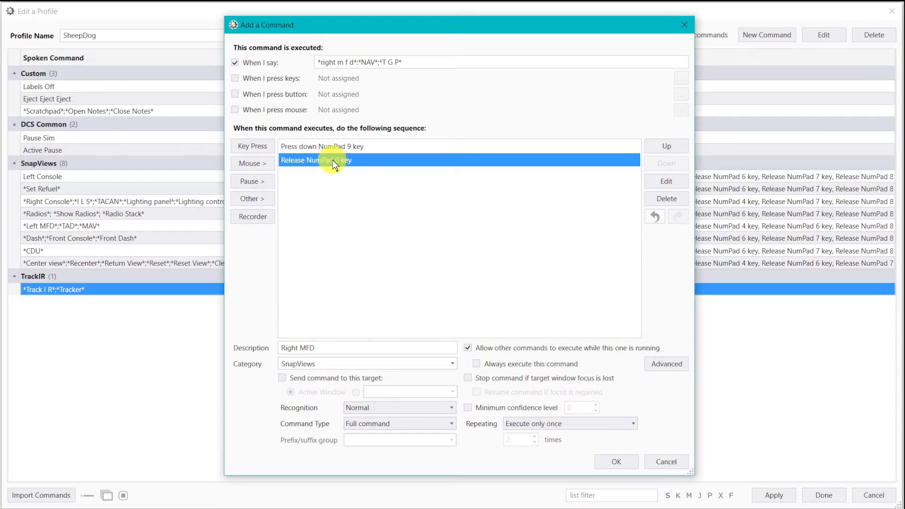
Duplicate the Release NumPad 0 action seven times within the command sequence
right_click(332, 160)
click(281, 216)
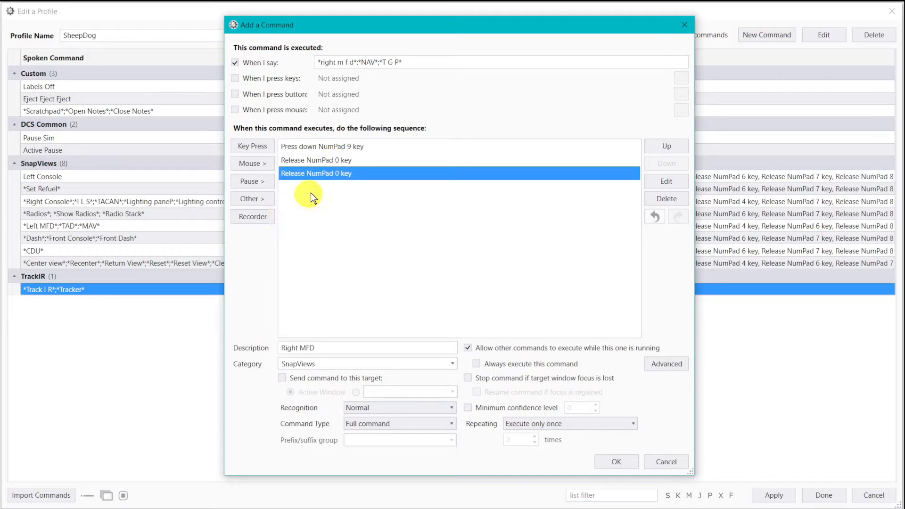
right_click(327, 174)
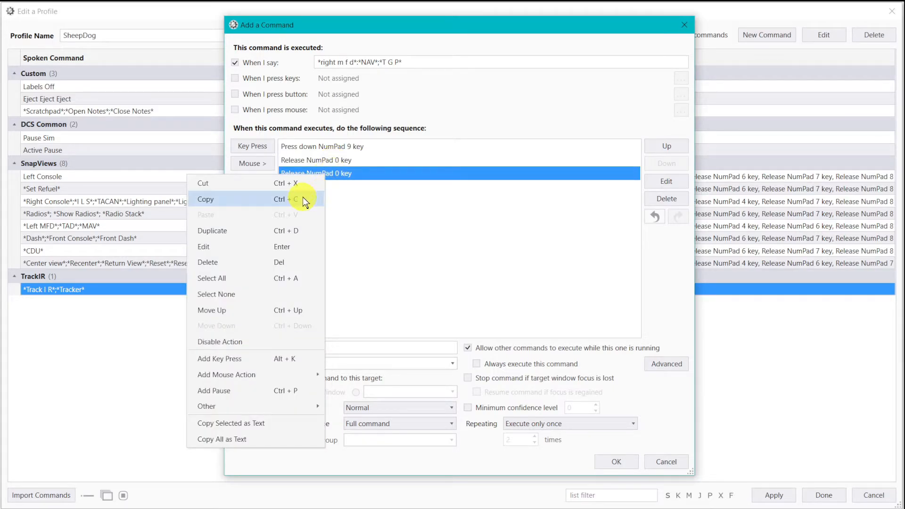
click(285, 224)
right_click(332, 186)
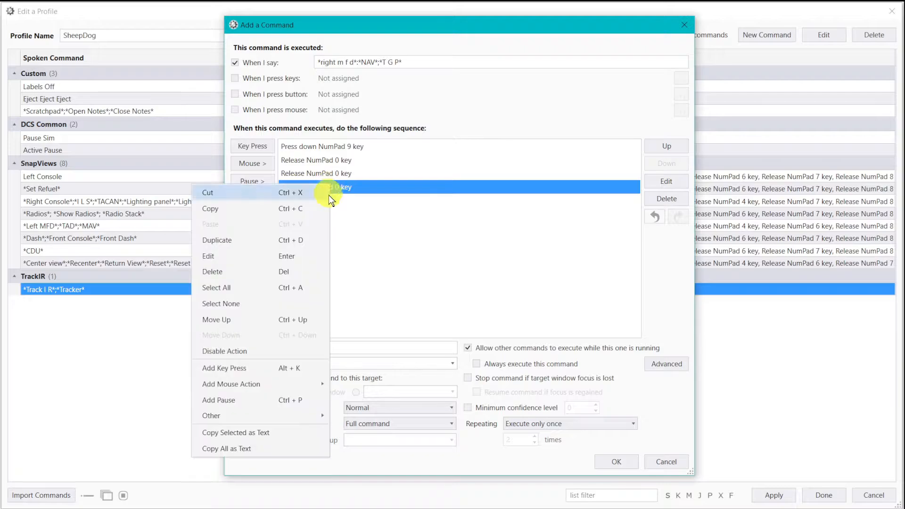
click(318, 241)
right_click(332, 199)
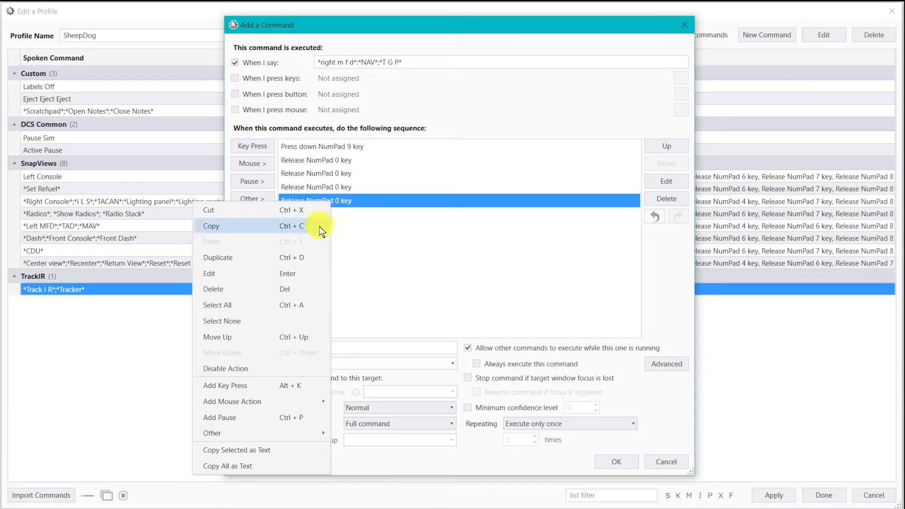
click(305, 260)
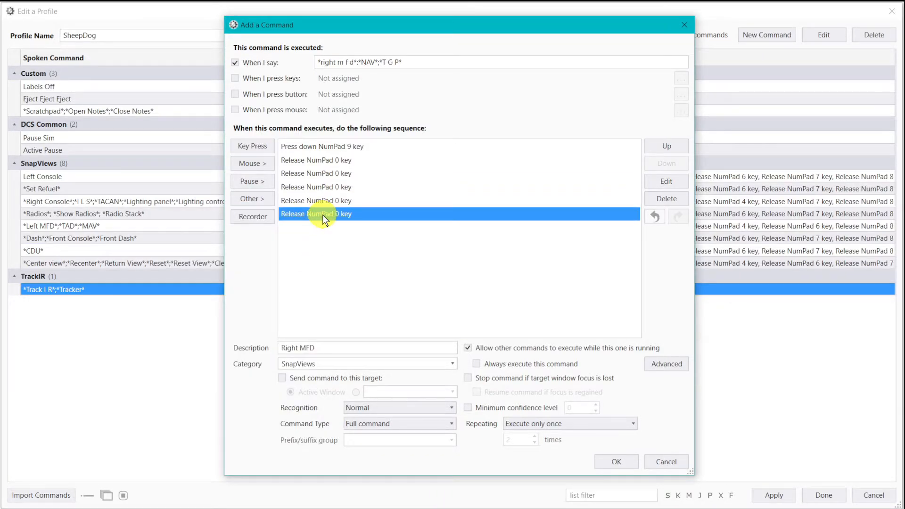
right_click(322, 214)
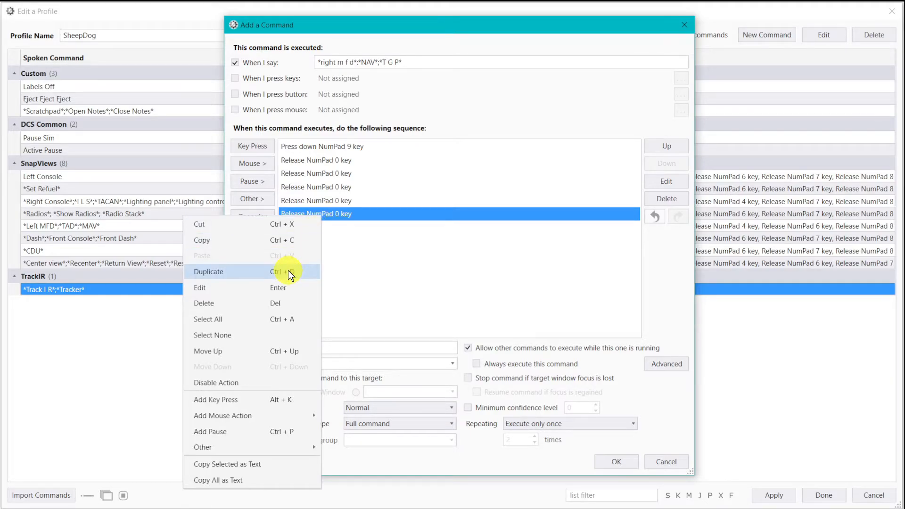
click(287, 270)
right_click(333, 228)
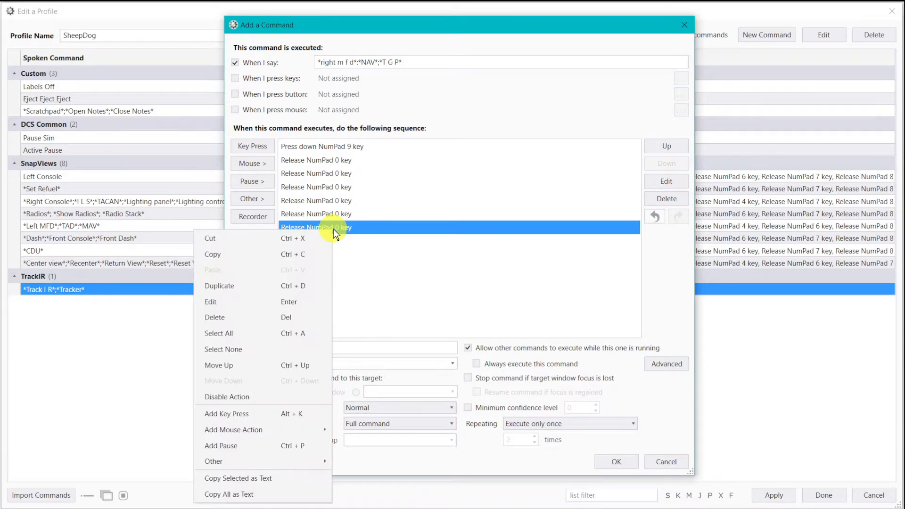
click(292, 284)
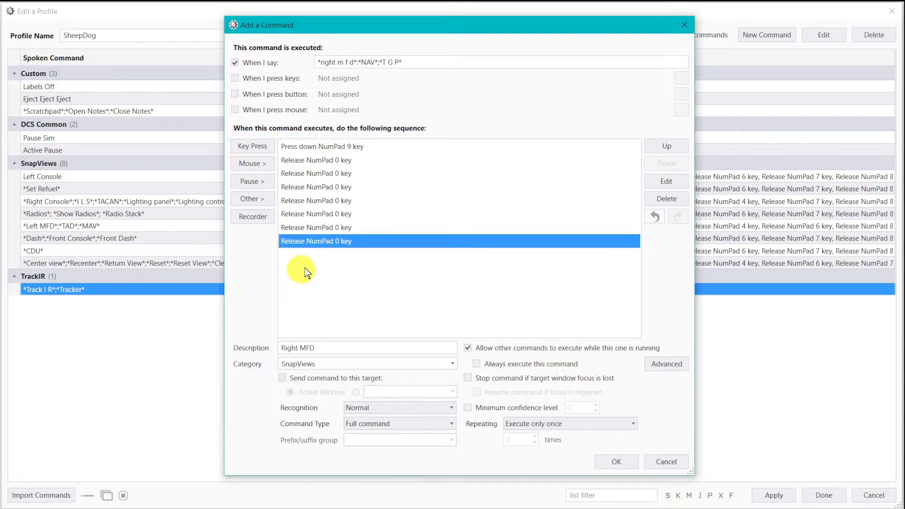
right_click(322, 241)
click(294, 291)
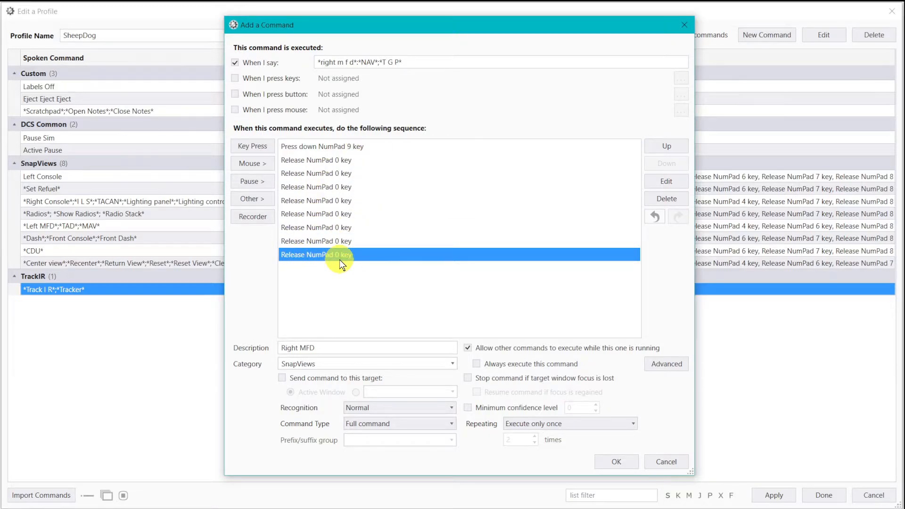
Move the Press down NumPad 9 action to the end of the sequence, after all the release actions
click(365, 147)
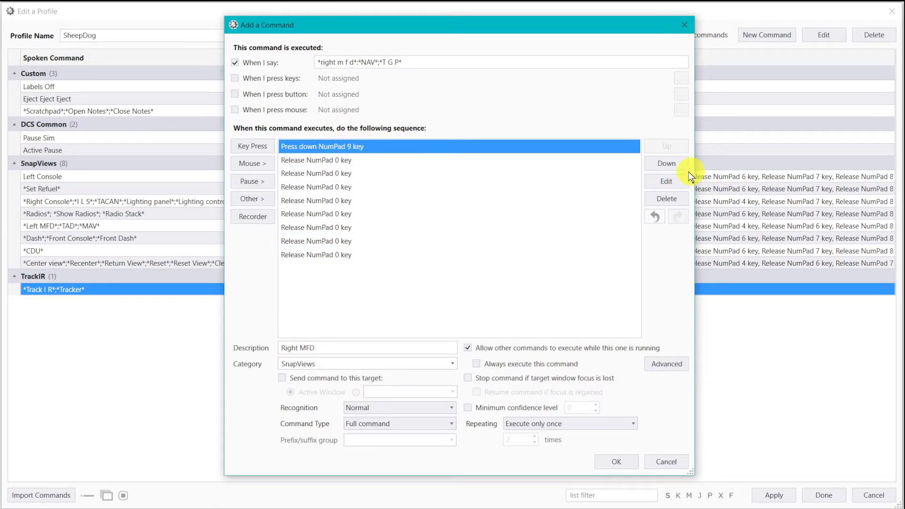
click(668, 164)
click(668, 163)
click(668, 163)
click(668, 163)
click(669, 164)
click(668, 163)
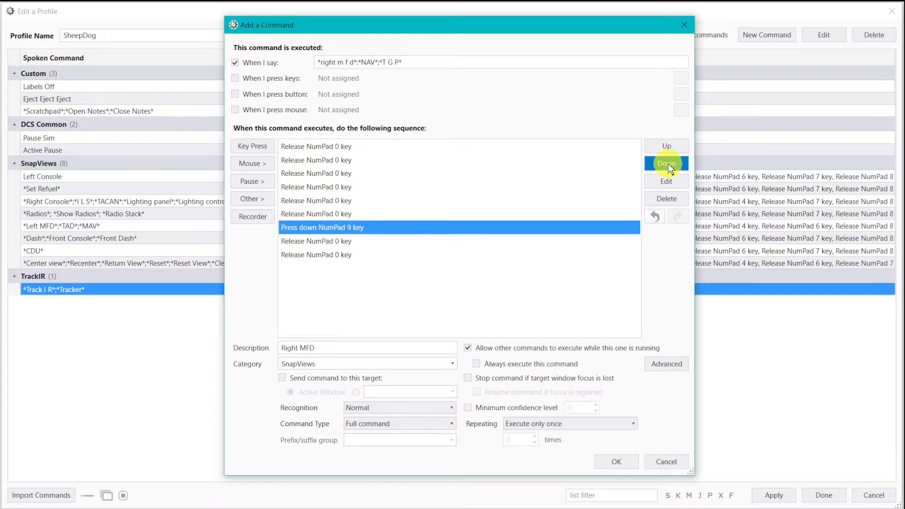
click(669, 163)
click(669, 163)
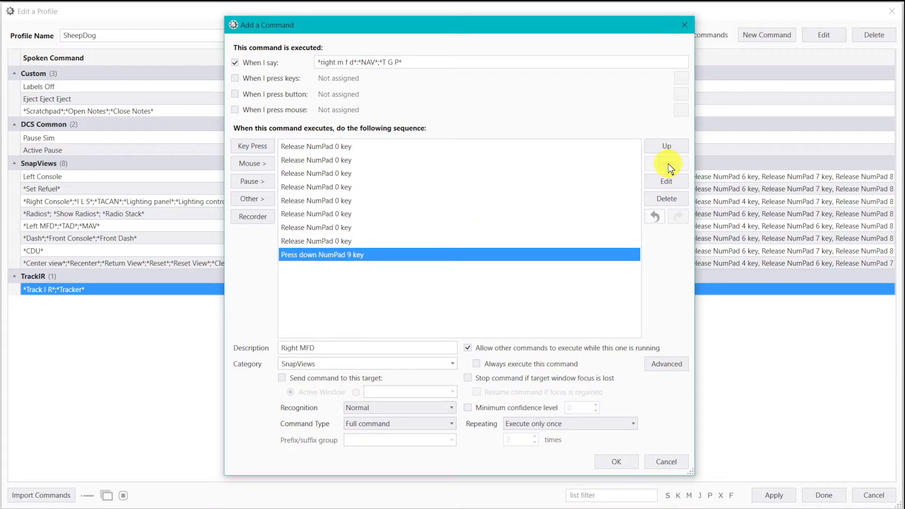
Change the second release action in the sequence to release NumPad 1
double_click(341, 159)
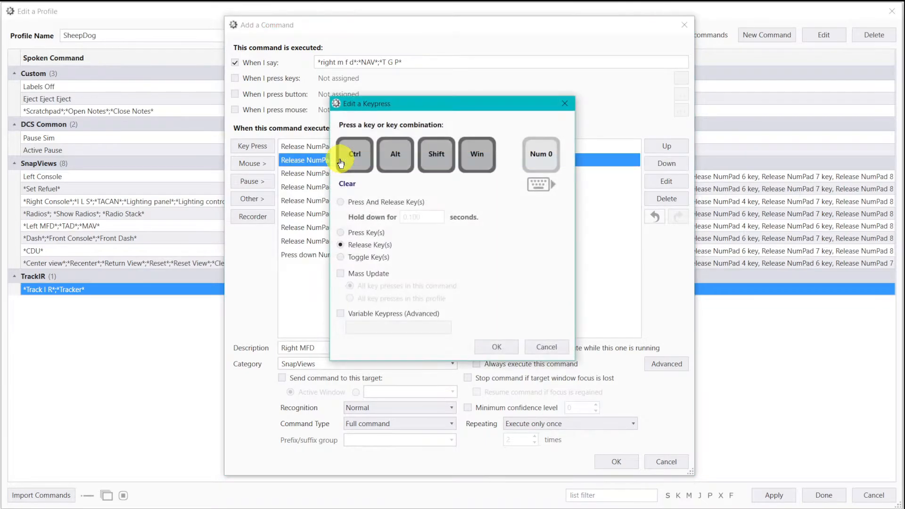
click(556, 162)
key(KP_1)
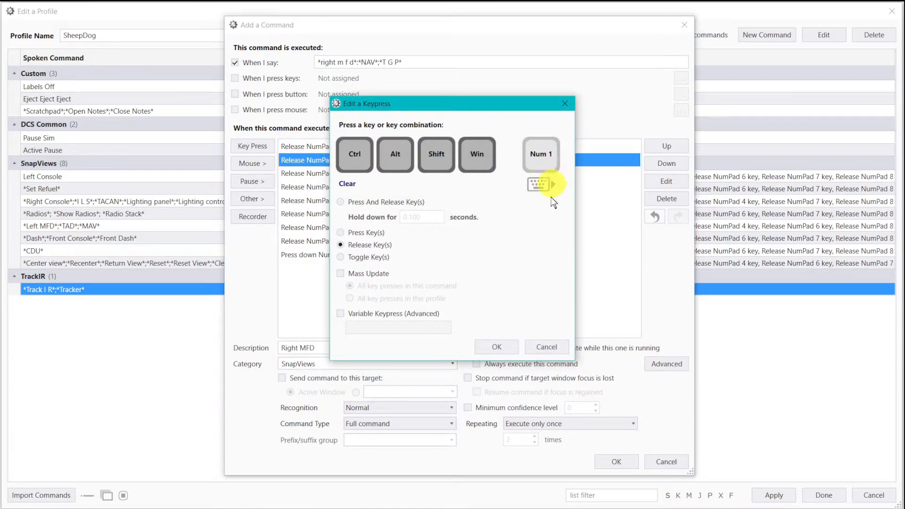
click(496, 348)
Change the third and fourth release actions in the sequence to release NumPad 2 and NumPad 3
double_click(328, 173)
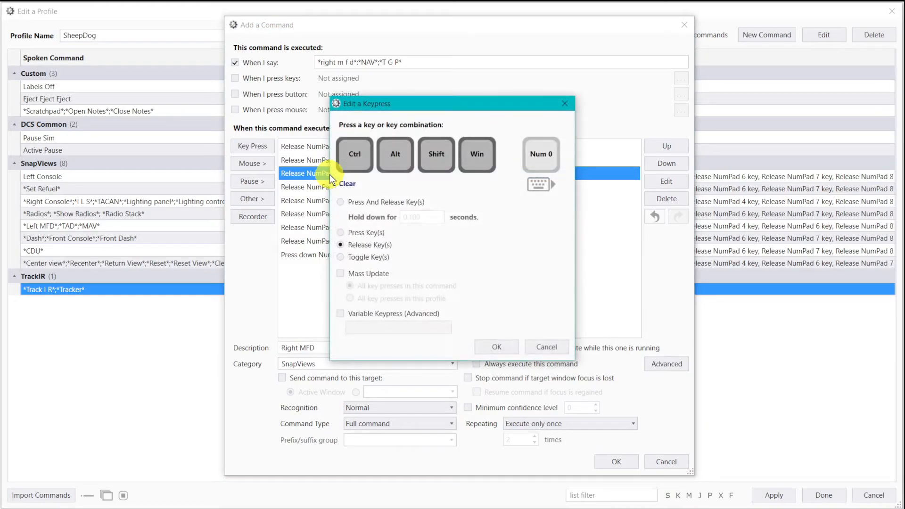
click(495, 346)
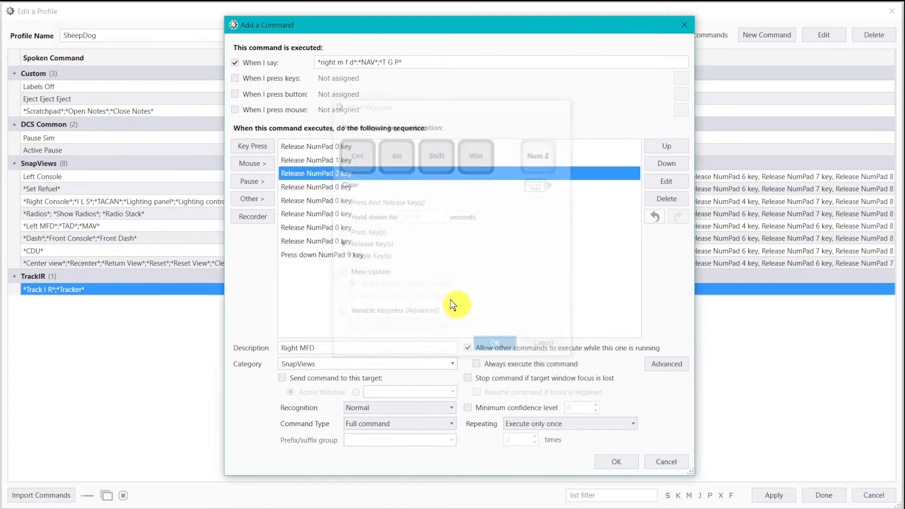
double_click(353, 191)
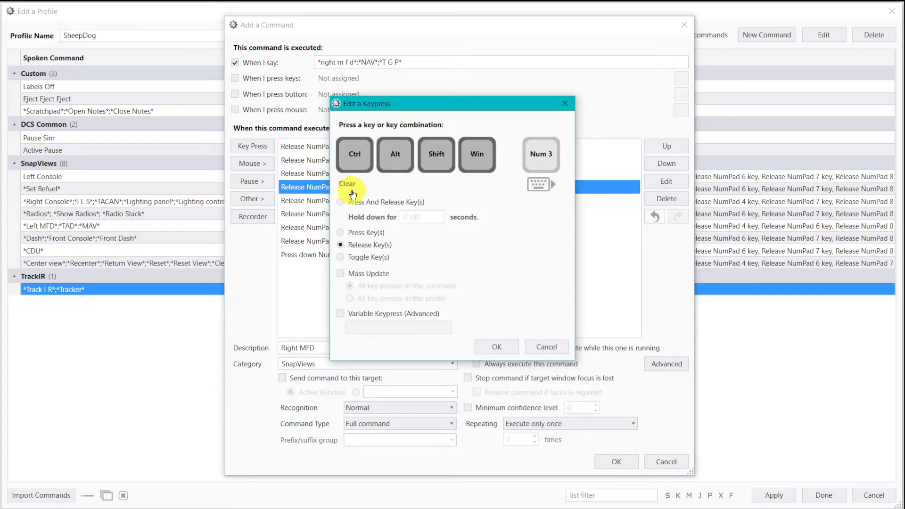
click(498, 347)
Change the fifth and sixth release actions in the sequence to release NumPad 4 and NumPad 6
click(369, 203)
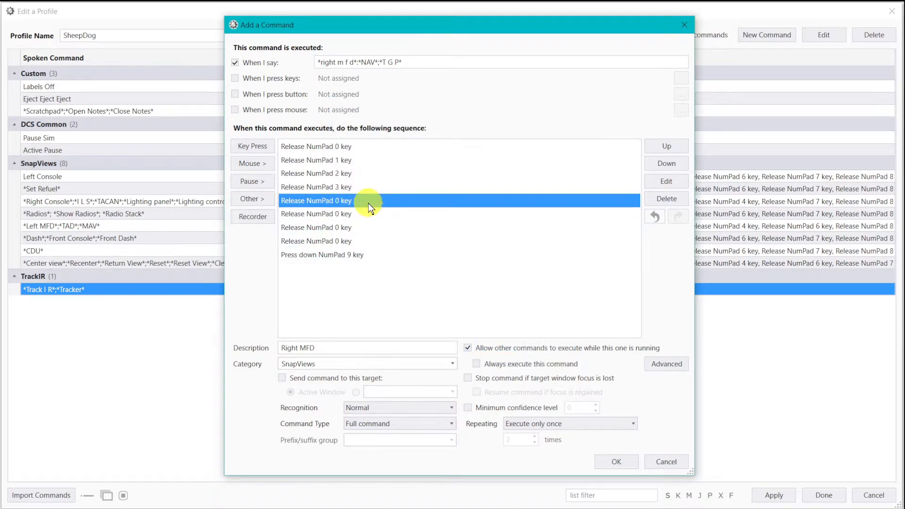
double_click(369, 202)
key(KP_4)
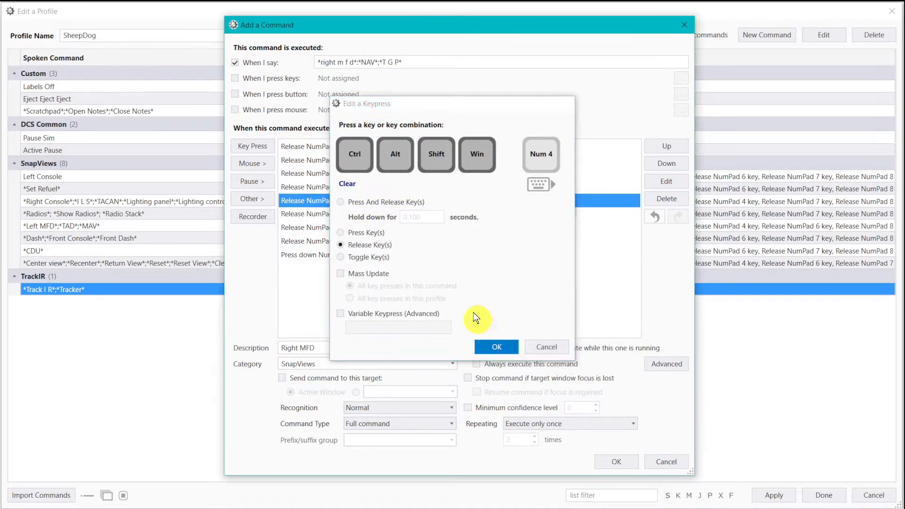
click(495, 347)
click(391, 214)
double_click(391, 214)
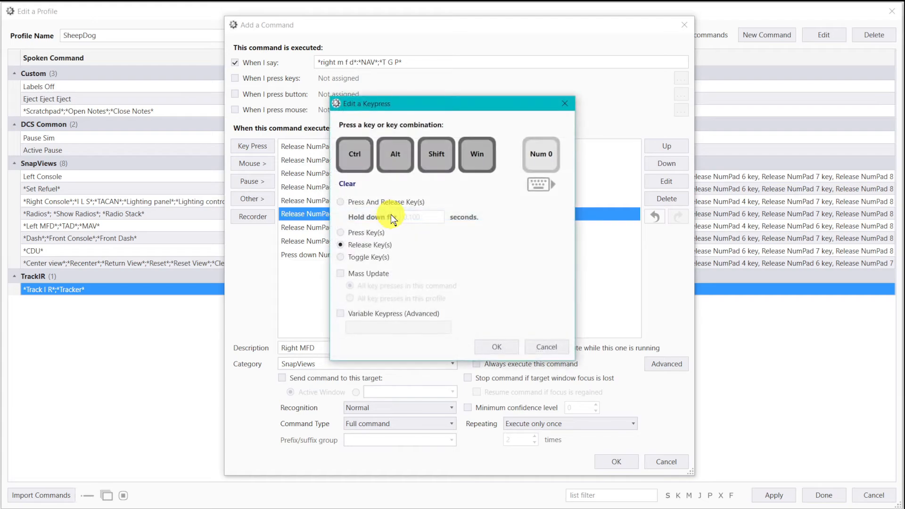
key(KP_6)
click(496, 346)
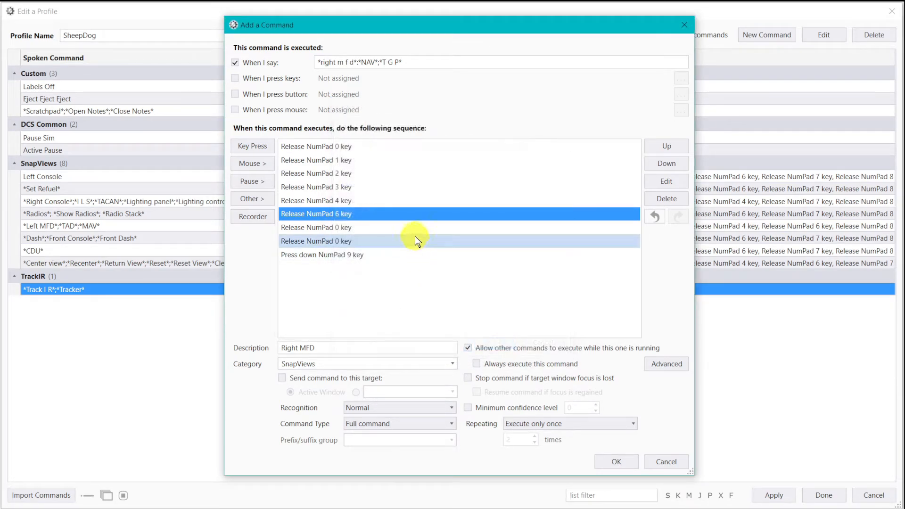
Change the last two release actions in the sequence to release NumPad 7 and NumPad 8, and save the Right MFD command
click(404, 226)
double_click(404, 226)
key(KP_7)
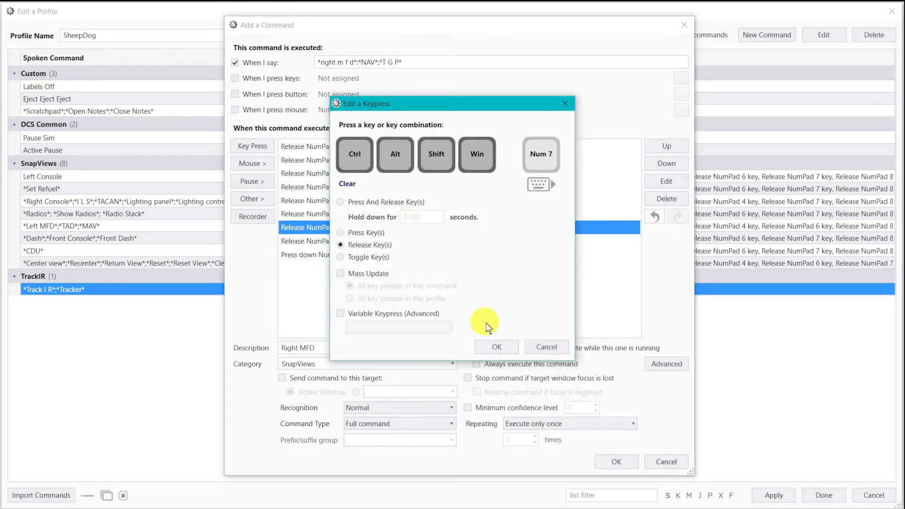
click(496, 347)
double_click(400, 245)
key(KP_8)
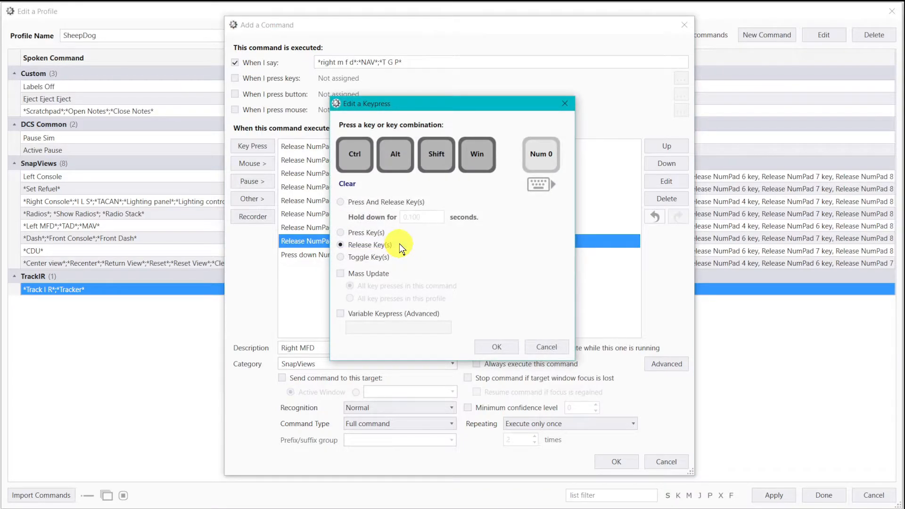
click(497, 347)
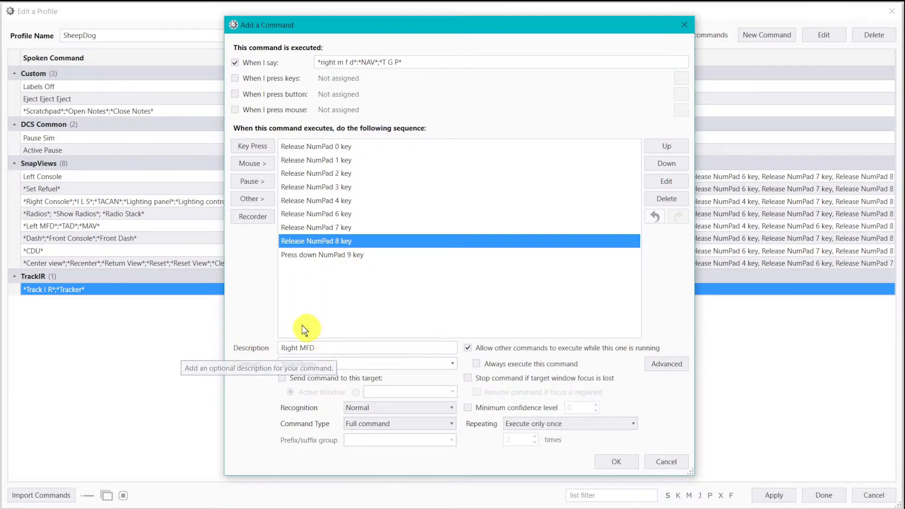
click(624, 462)
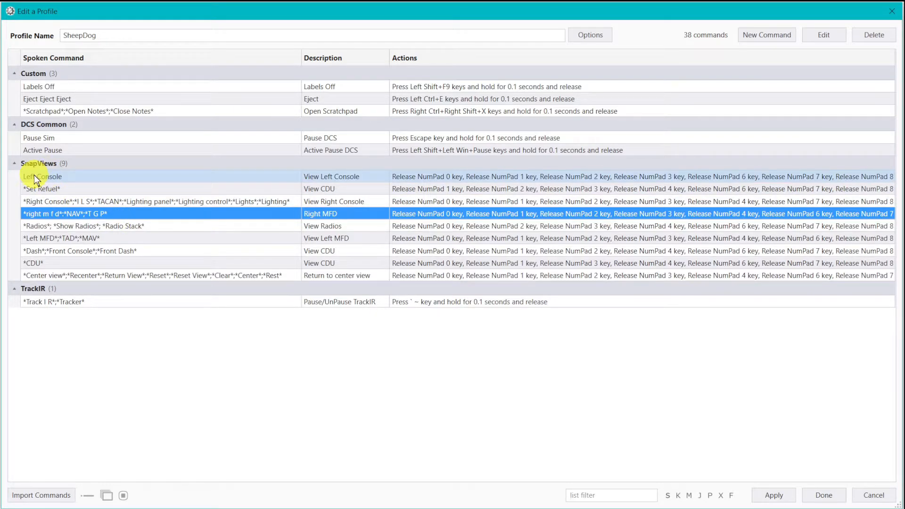
Try to duplicate the Left Console command in the SnapViews category without changing its phrase or actions
right_click(72, 183)
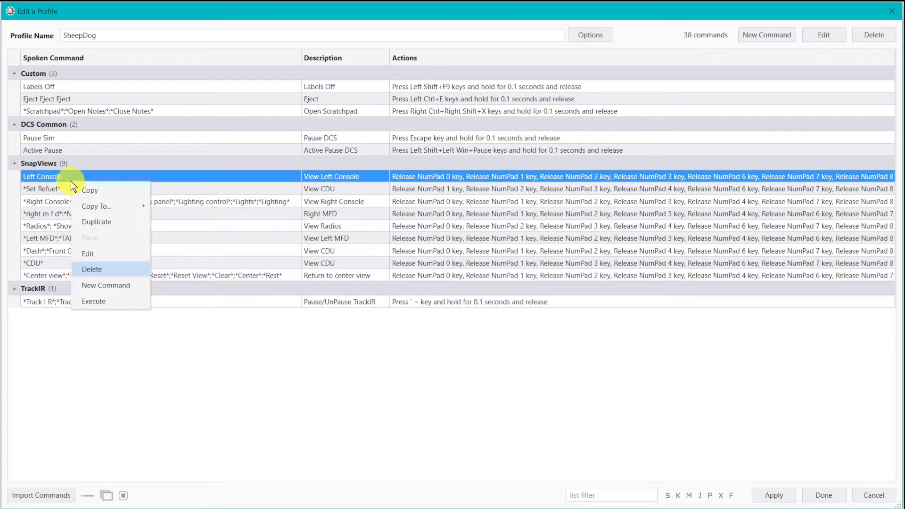
click(106, 218)
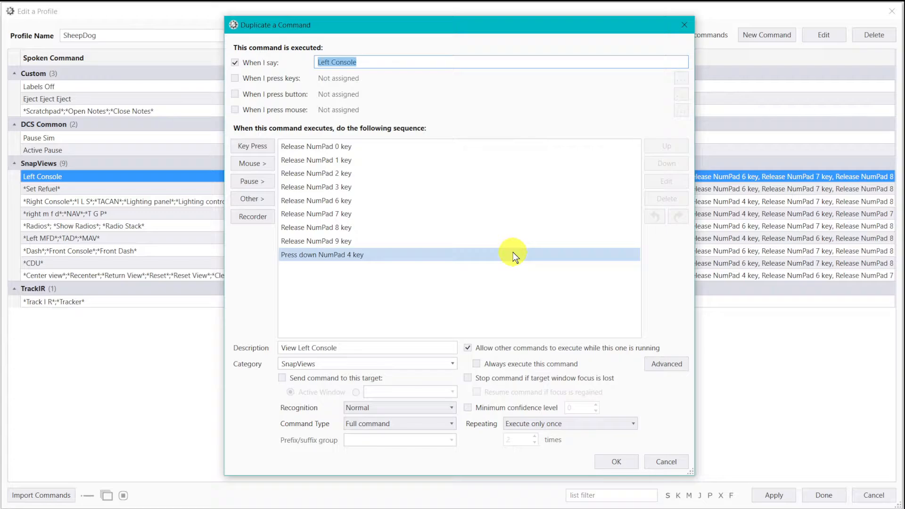
click(617, 462)
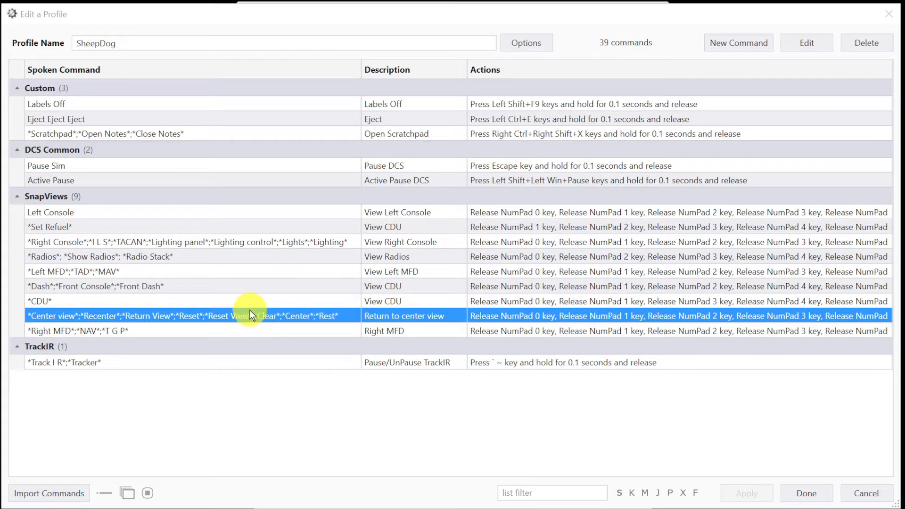
Examine the spoken phrases and full key-release sequence of the Return to center view command
double_click(149, 312)
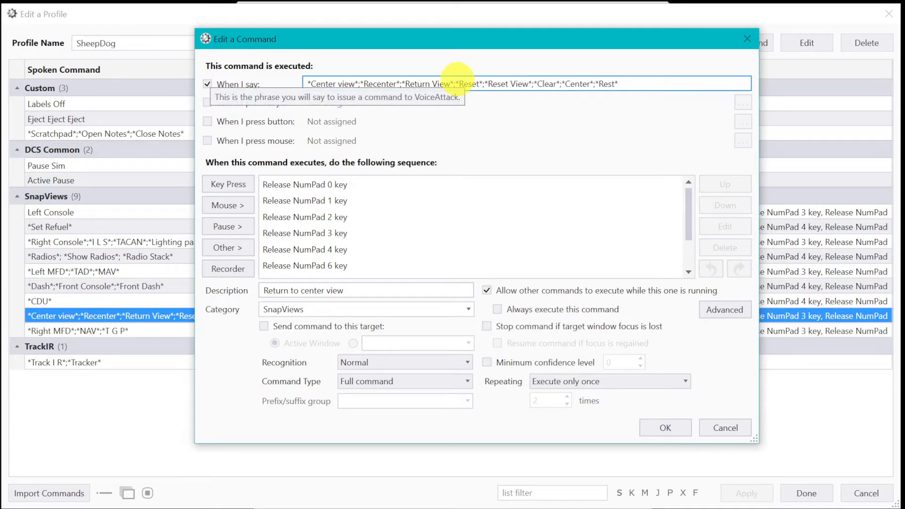
drag(500, 443, 490, 505)
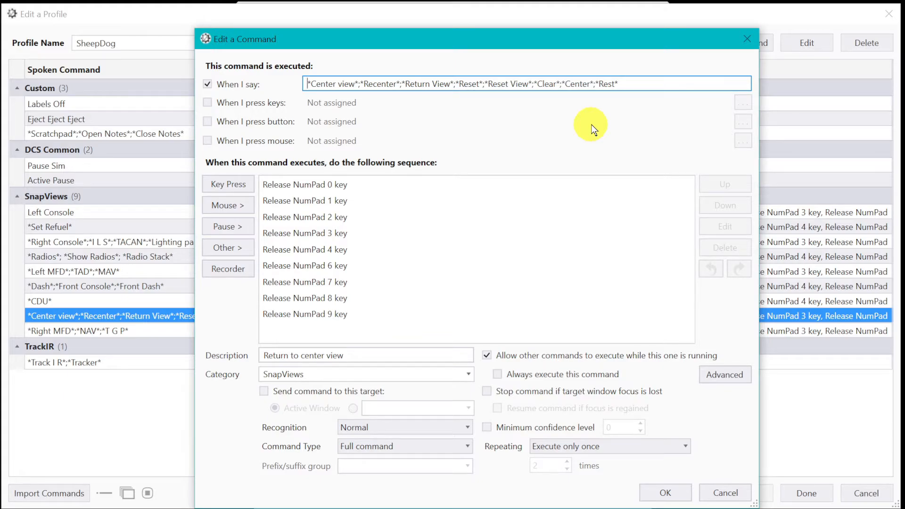
click(663, 491)
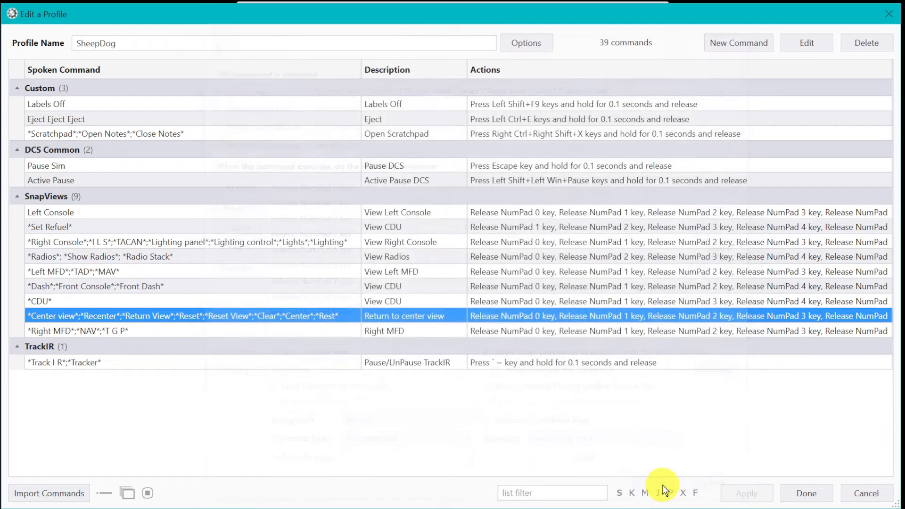
Examine which NumPad keys the Left Console, Set Refuel and Right Console commands release and press down
click(176, 212)
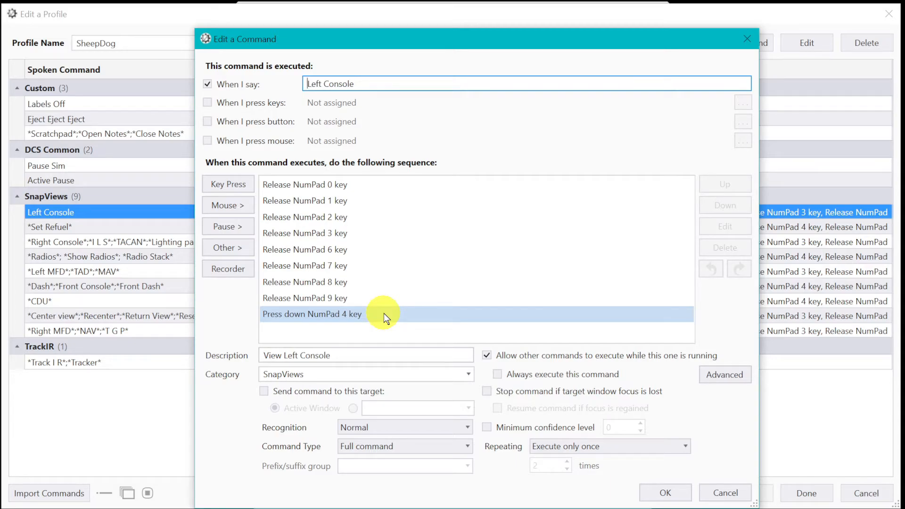
click(666, 490)
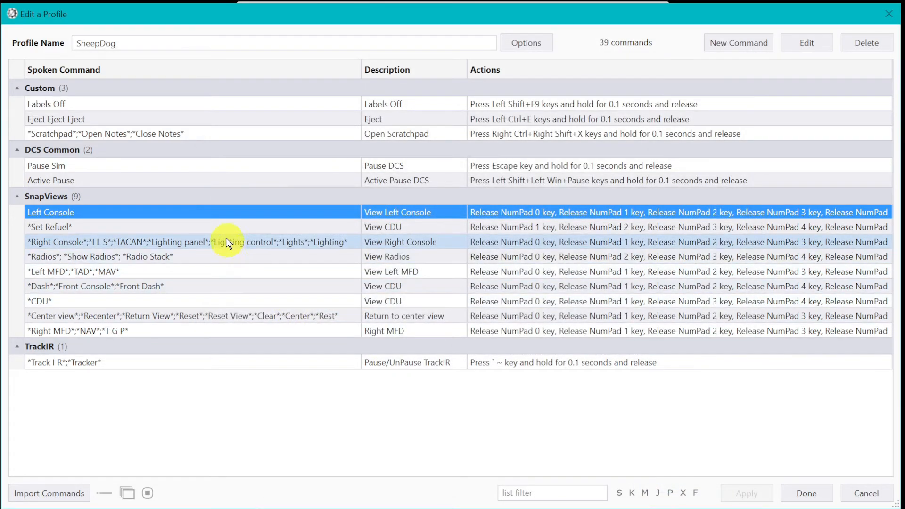
double_click(224, 227)
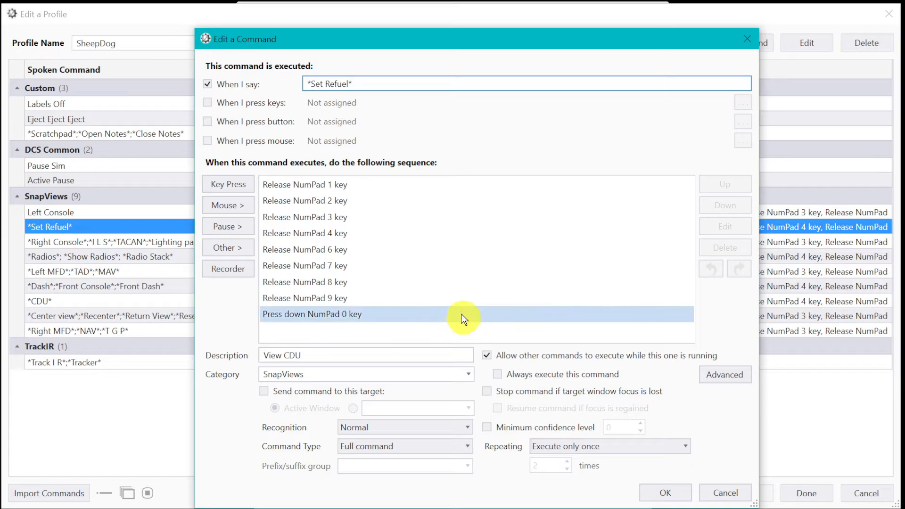
click(366, 83)
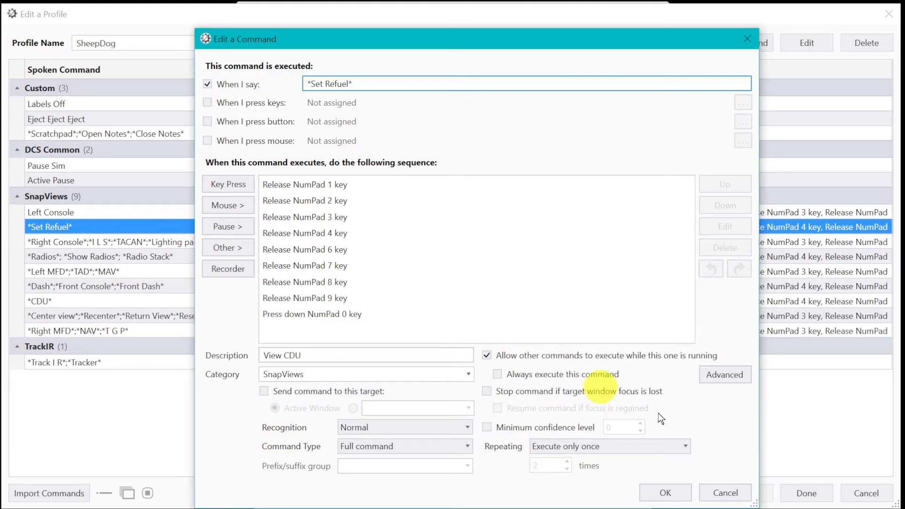
click(664, 494)
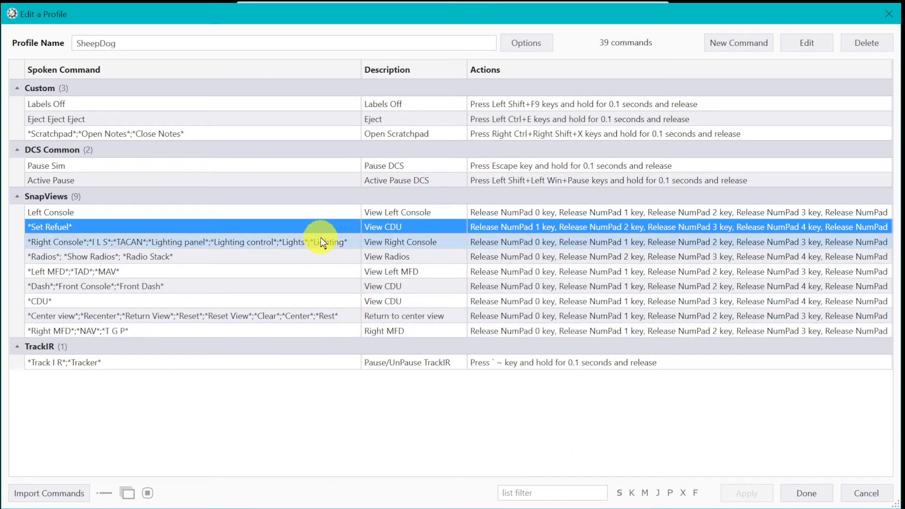
double_click(320, 237)
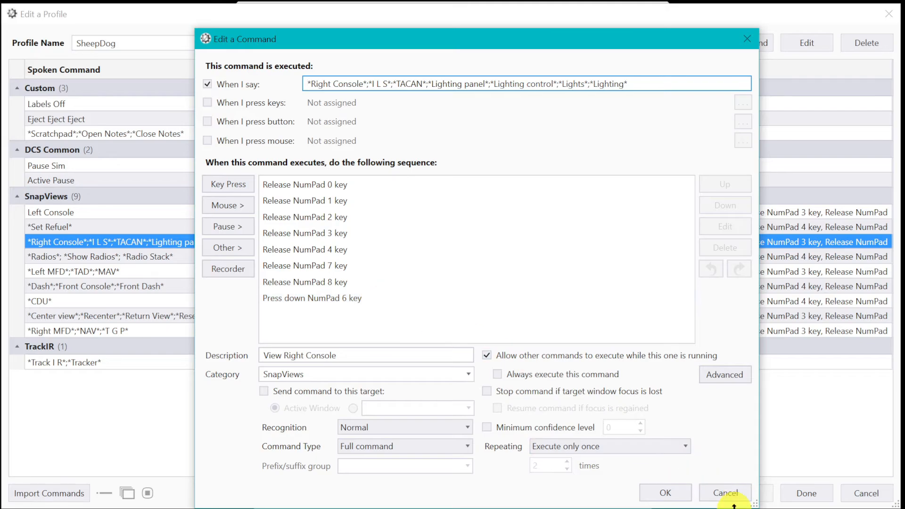
click(666, 493)
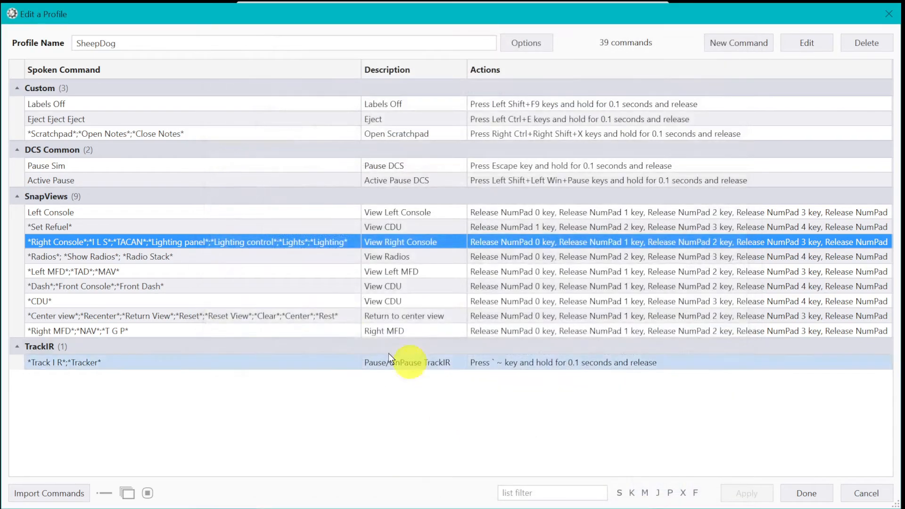
Examine the phrases and NumPad key sequences of the Radios, Left MFD and Dash commands
double_click(291, 254)
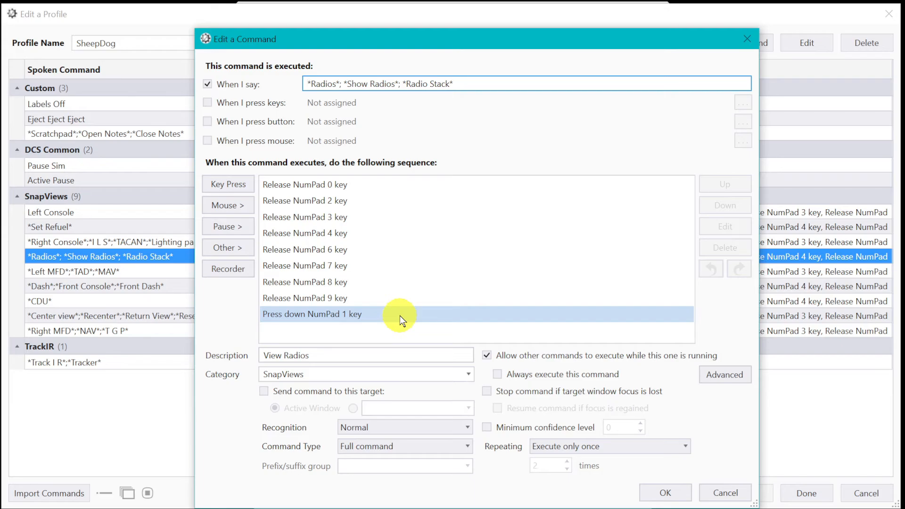
click(665, 492)
double_click(268, 271)
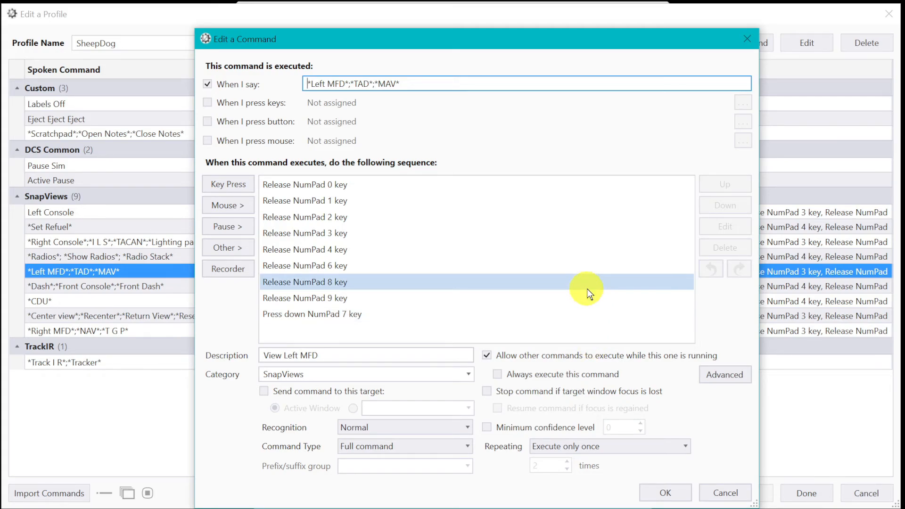
click(683, 490)
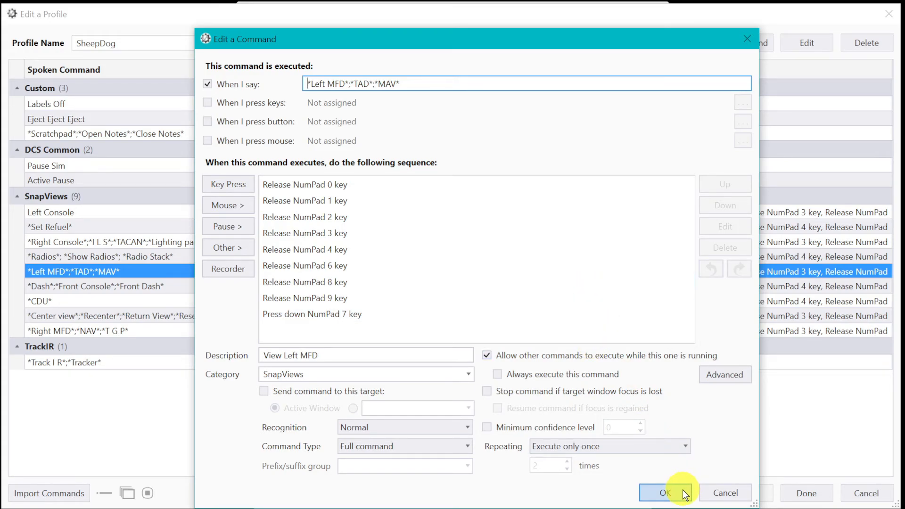
double_click(321, 287)
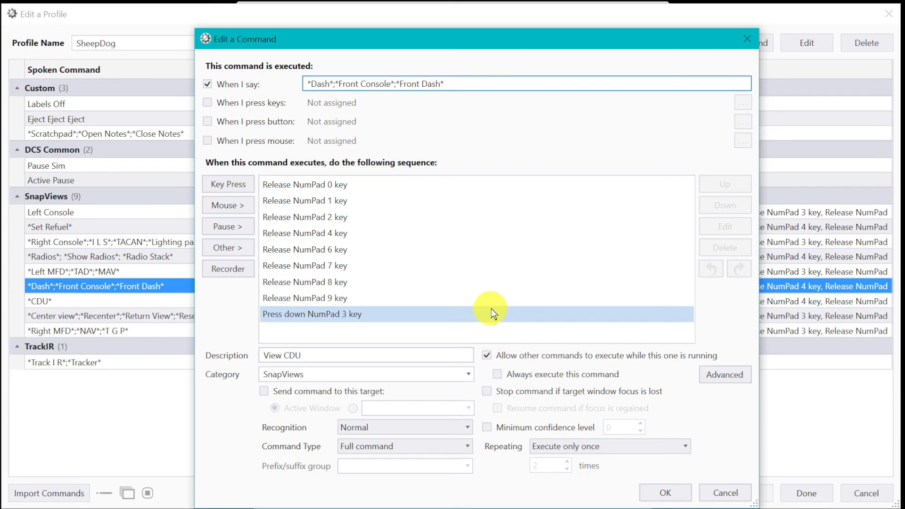
click(652, 492)
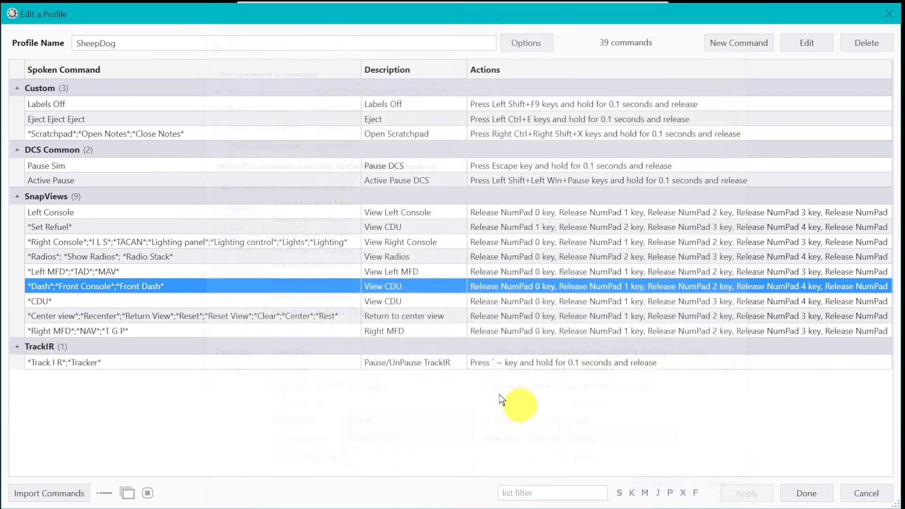
Examine the phrases and NumPad key sequences of the CDU and Right MFD commands
double_click(315, 303)
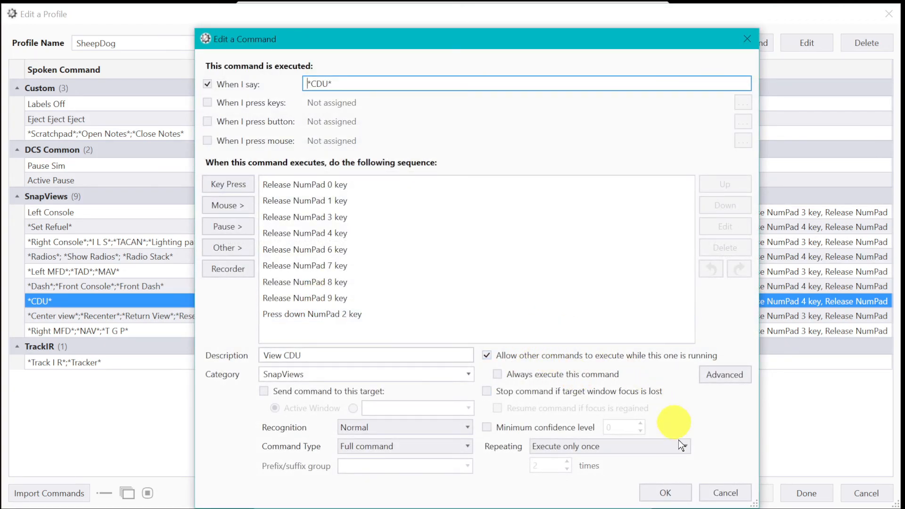
click(678, 493)
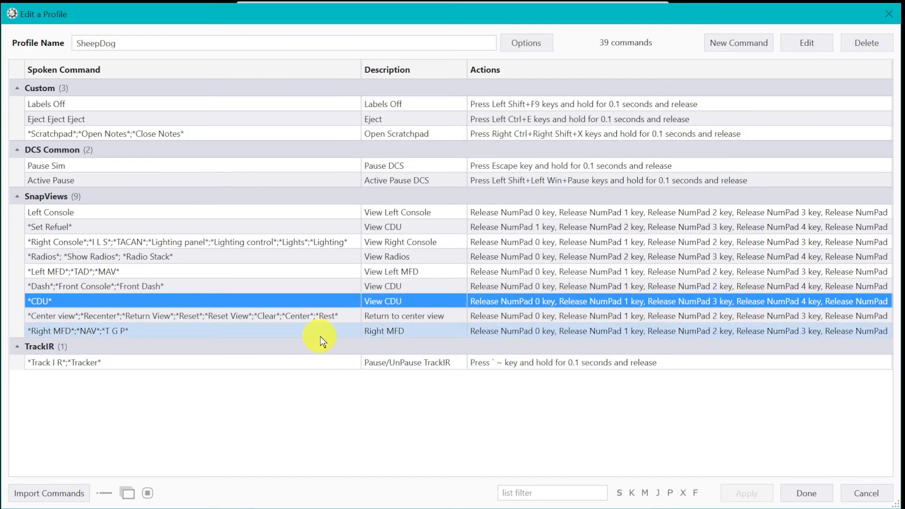
double_click(318, 332)
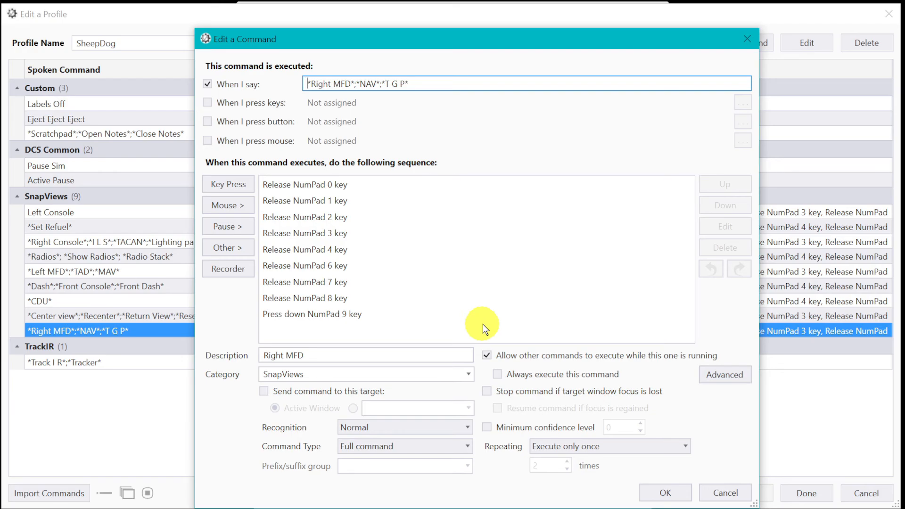
click(674, 493)
Finish editing the SheepDog profile and minimize the main window
click(806, 495)
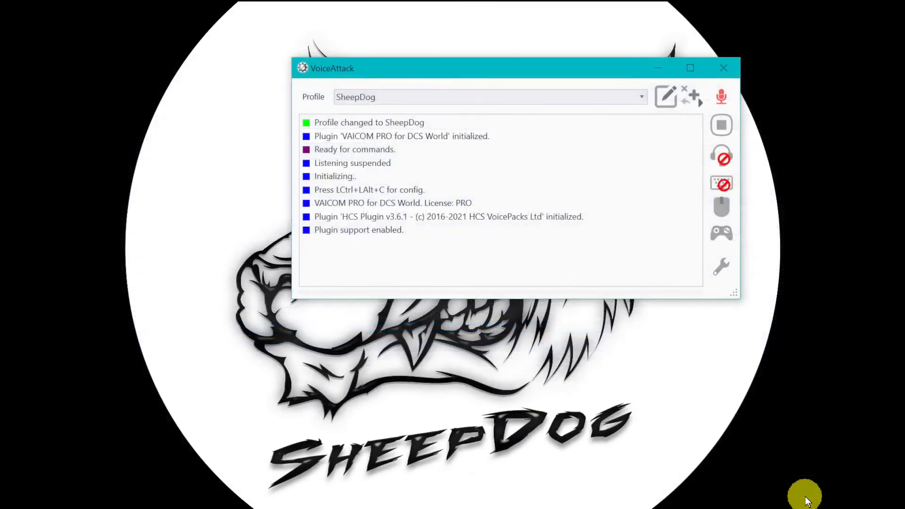
click(652, 69)
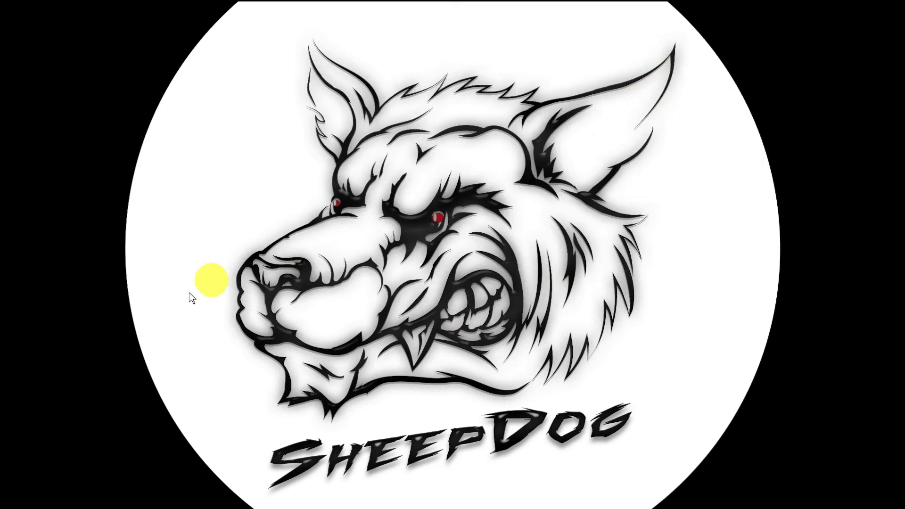